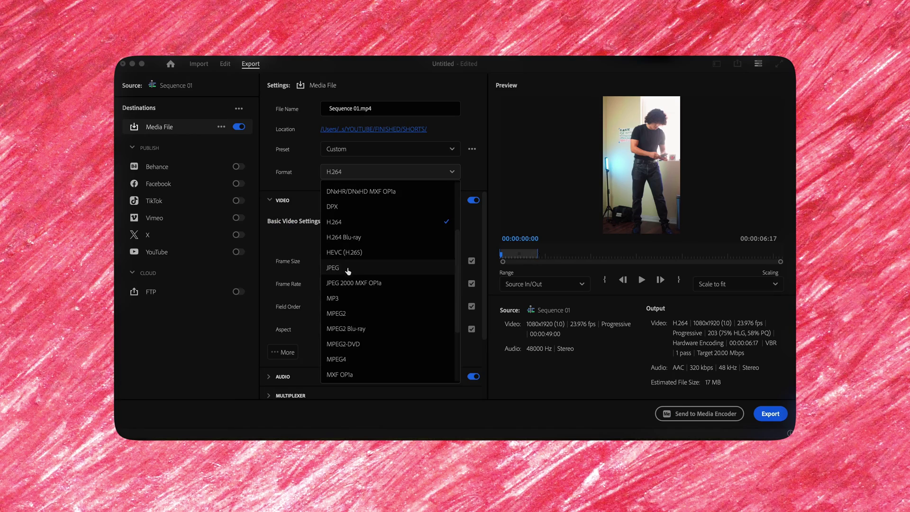
# Step: Set the export format to PNG, saved into a new Framez folder inside AiClothing
pyautogui.scroll(-5, 353, 284)
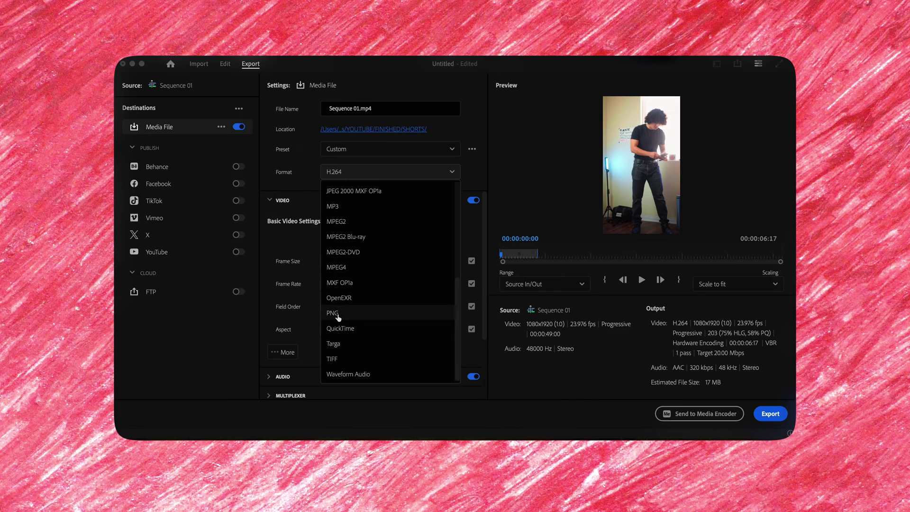
pyautogui.click(332, 312)
pyautogui.click(374, 129)
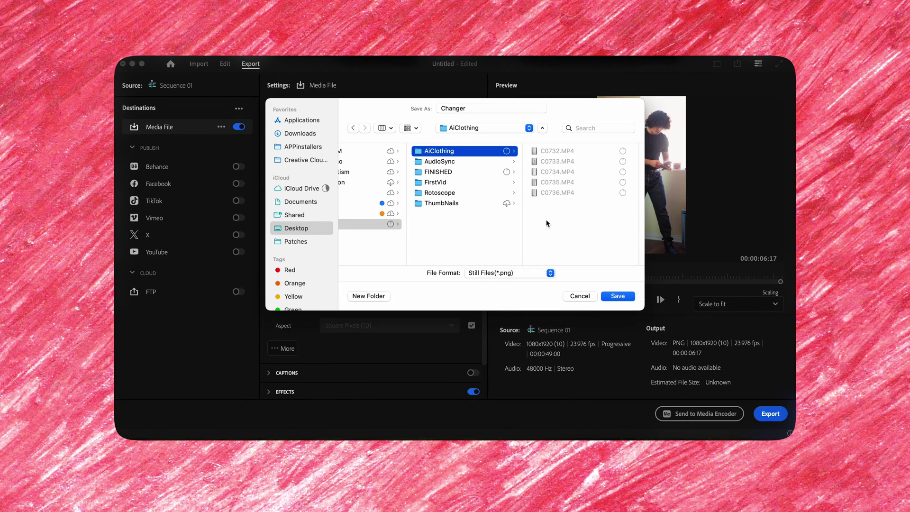
pyautogui.click(363, 296)
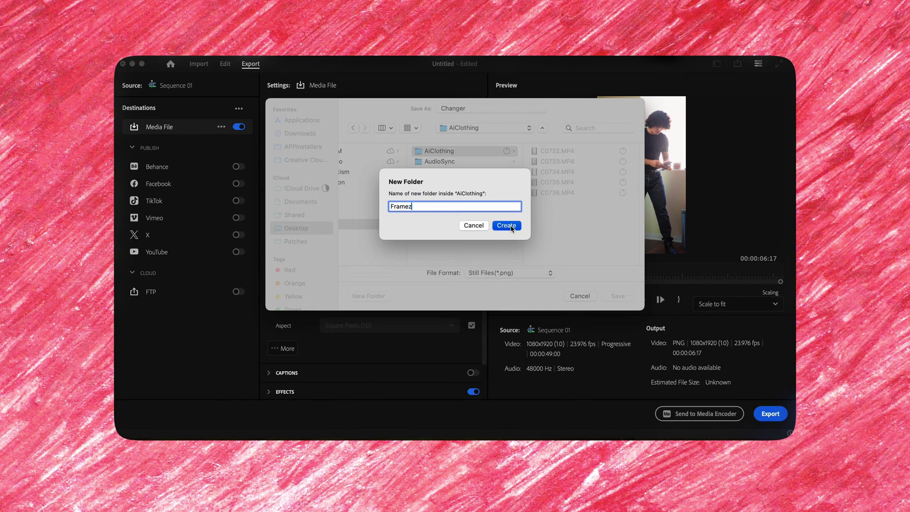
pyautogui.click(511, 226)
pyautogui.click(617, 297)
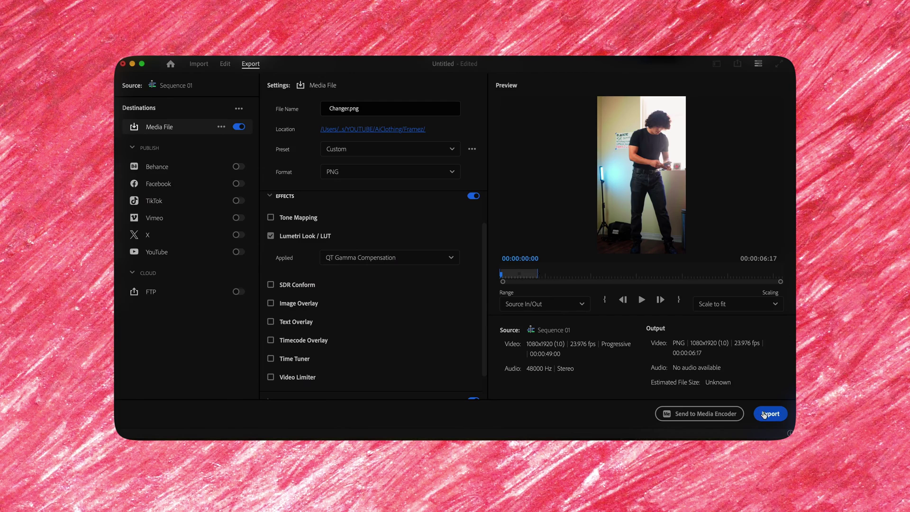
# Step: Render Sequence 01 out as PNG frames into the Framez folder
pyautogui.click(765, 414)
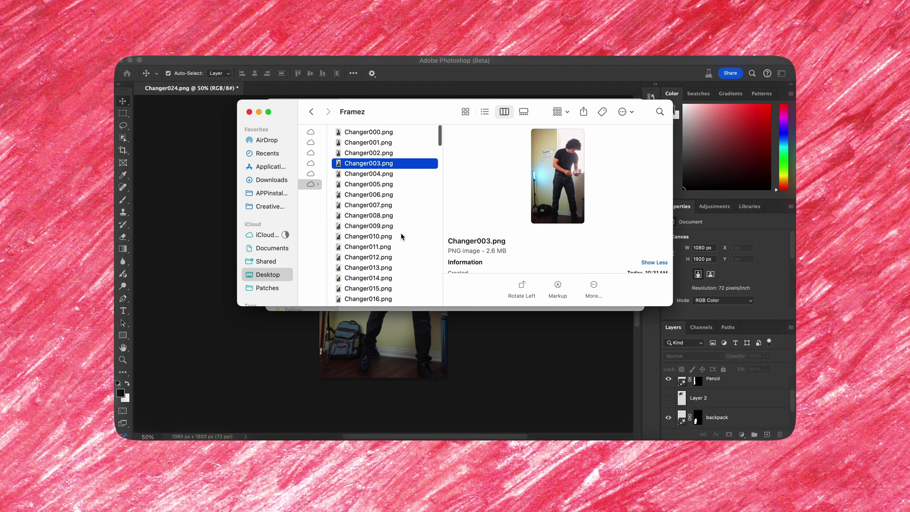
pyautogui.scroll(-10, 400, 236)
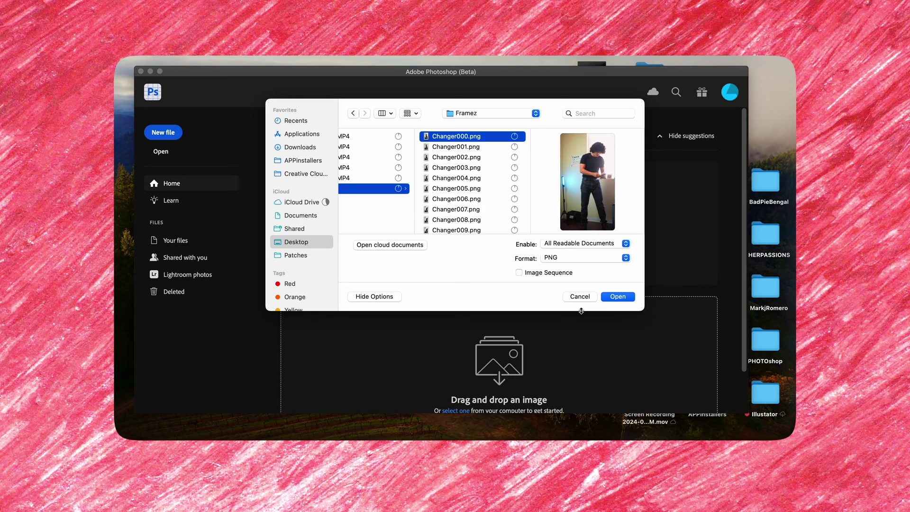
# Step: Open Changer000.png and generate a new upper-body outfit from the Generative Fill prompt
pyautogui.click(615, 297)
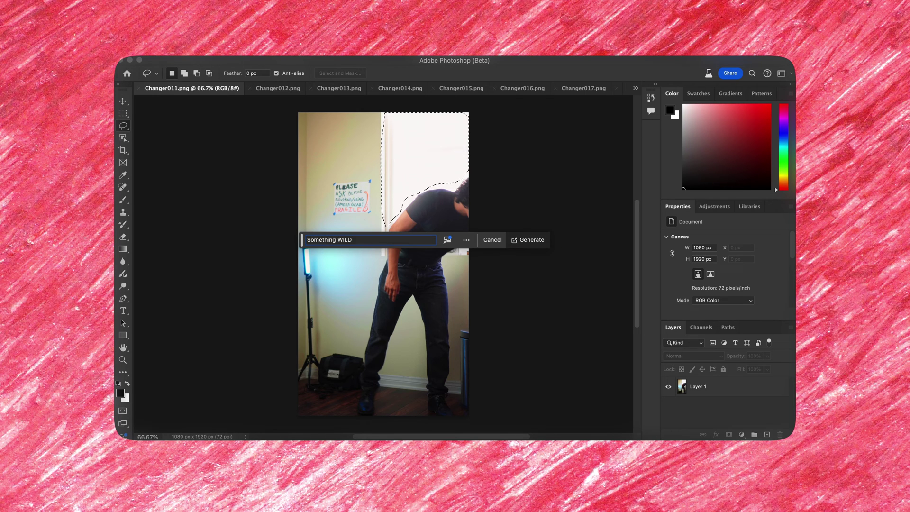
pyautogui.press('Return')
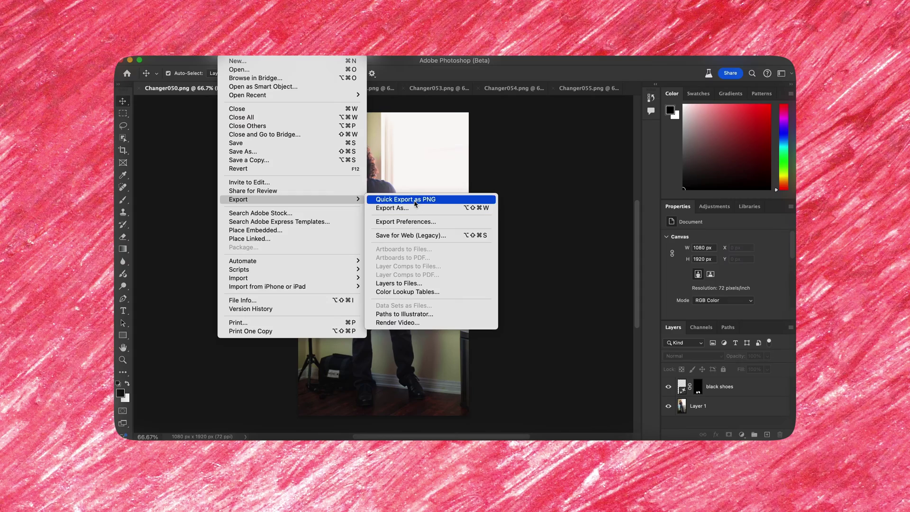
# Step: Quick Export the black-shoes frame as Finished050 PNG into the Finished folder, then select Layer 1
pyautogui.click(479, 197)
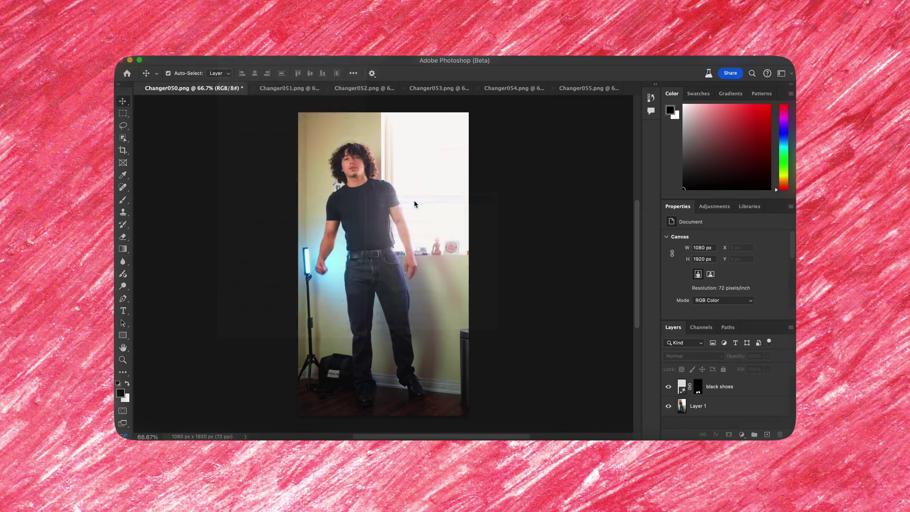
pyautogui.scroll(-10, 550, 240)
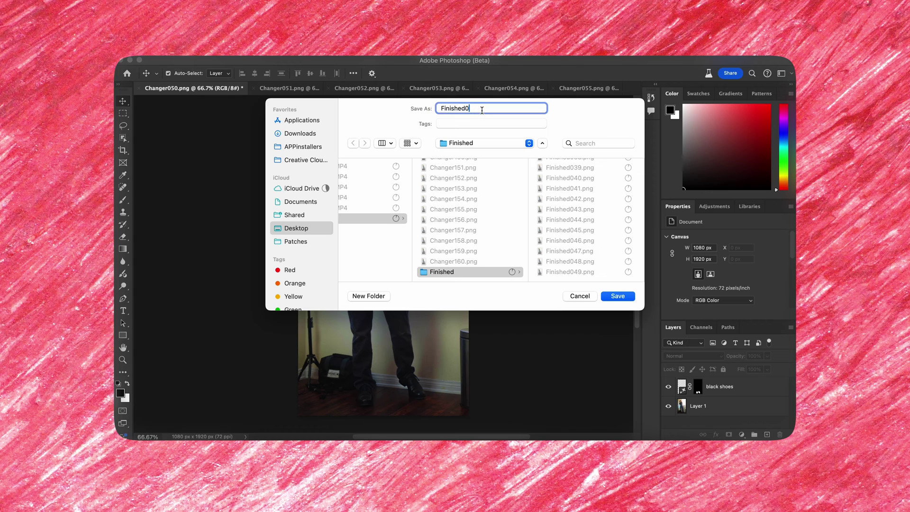
pyautogui.click(628, 298)
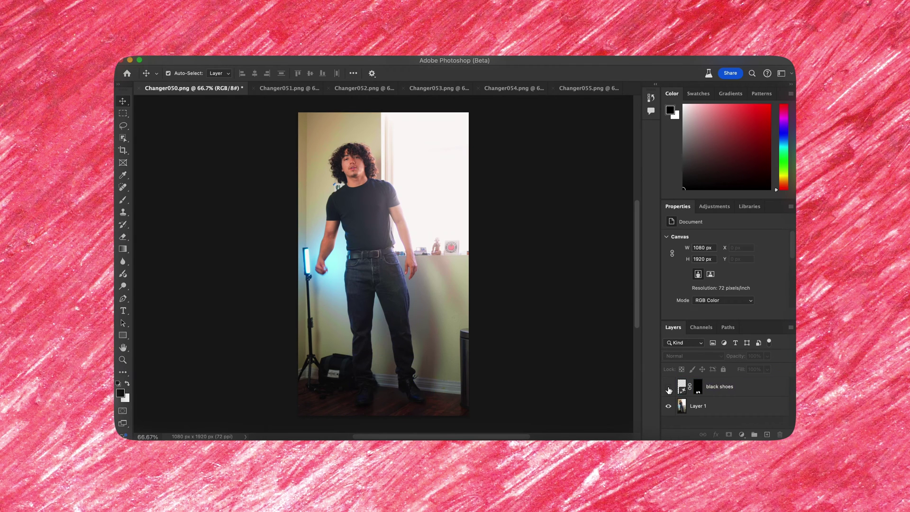
pyautogui.hotkey('alt', '[')
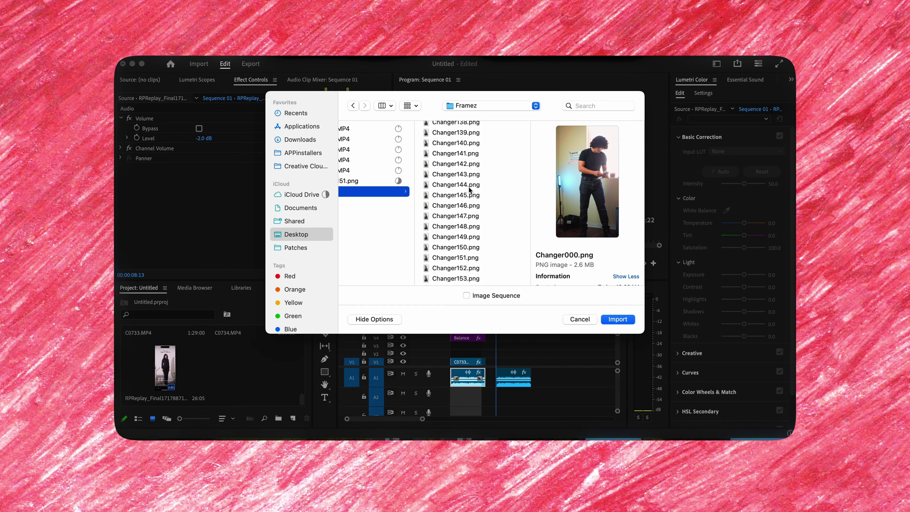
# Step: Import Finished000.png from Finished, undo that single-frame import, and reopen Import showing extra options
pyautogui.click(462, 276)
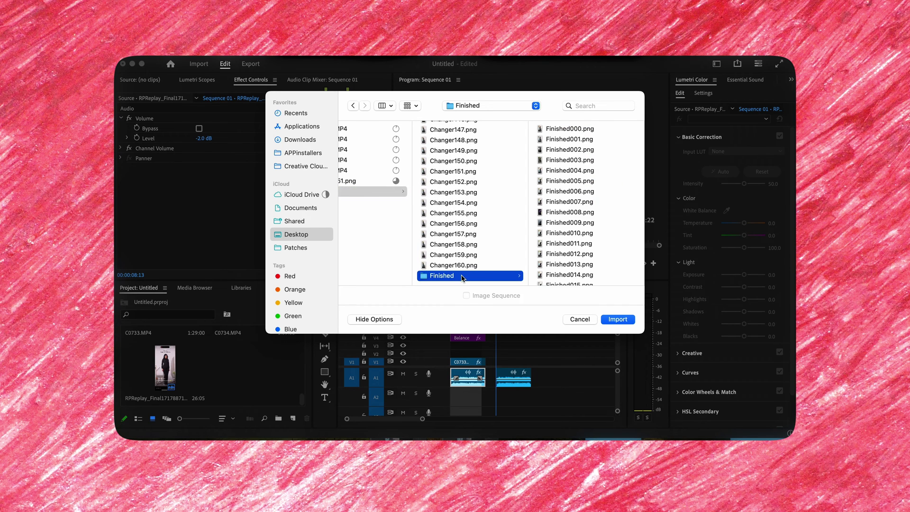
pyautogui.click(549, 132)
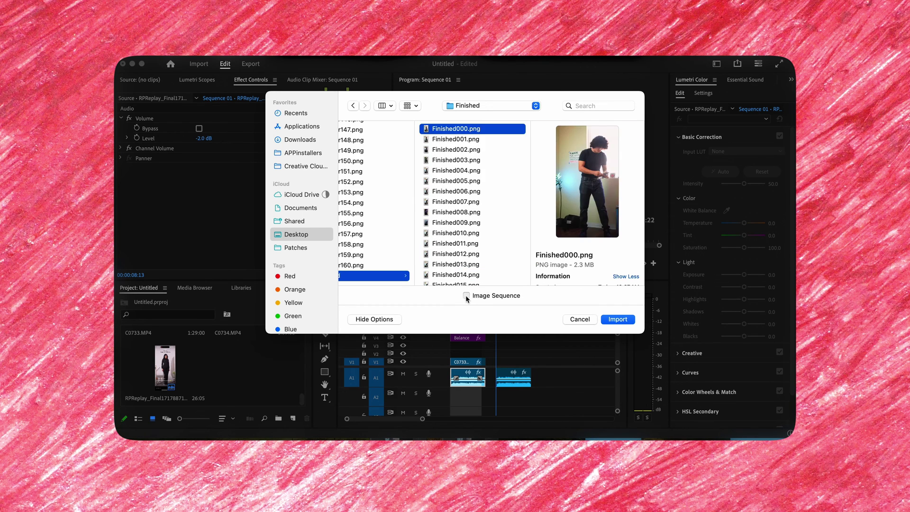
pyautogui.click(608, 321)
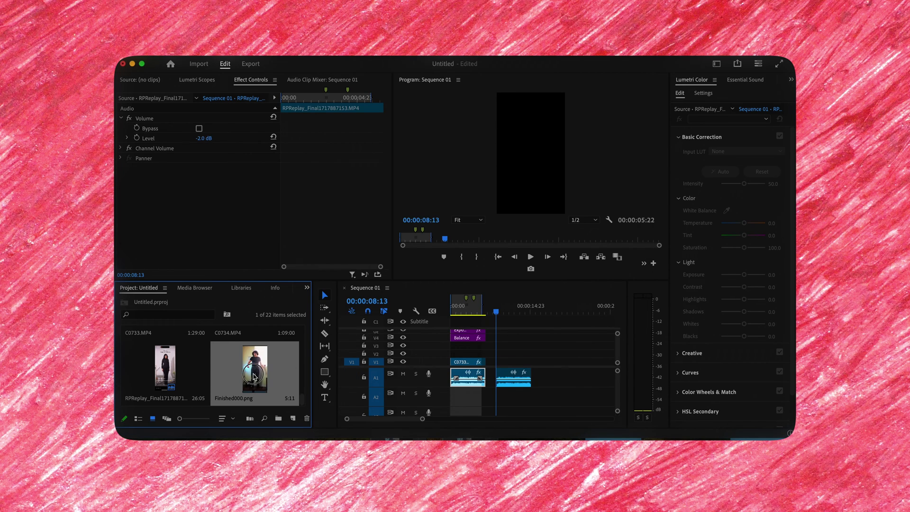
pyautogui.press('super+z')
pyautogui.press('super+i')
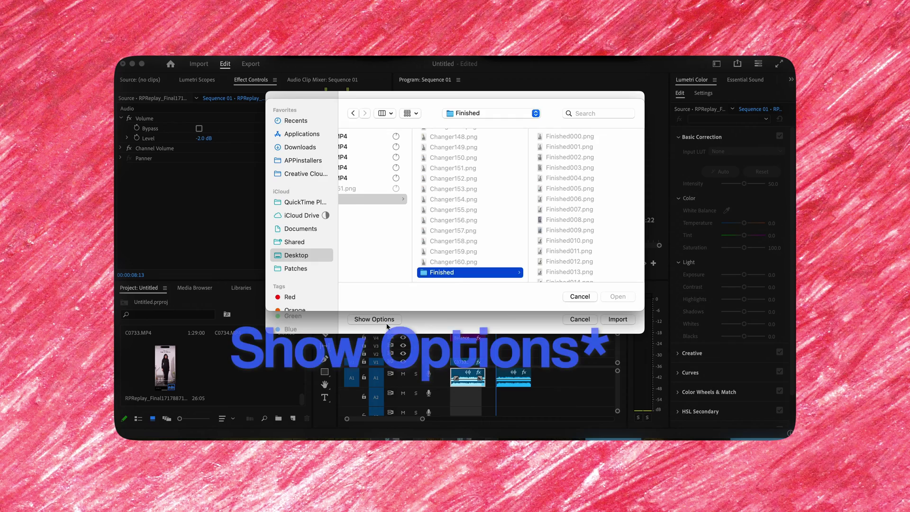
pyautogui.click(579, 296)
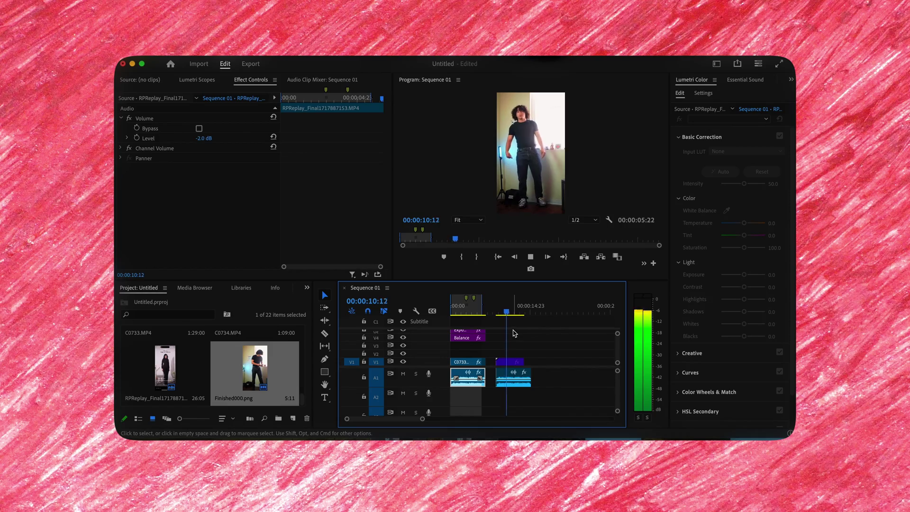
# Step: Play the sequence full screen from just before the Finished clip to review the outfits
pyautogui.moveTo(511, 310); pyautogui.dragTo(495, 307)
pyautogui.press('=')
pyautogui.press('space')
pyautogui.hotkey('ctrl', 'shift', 'f')
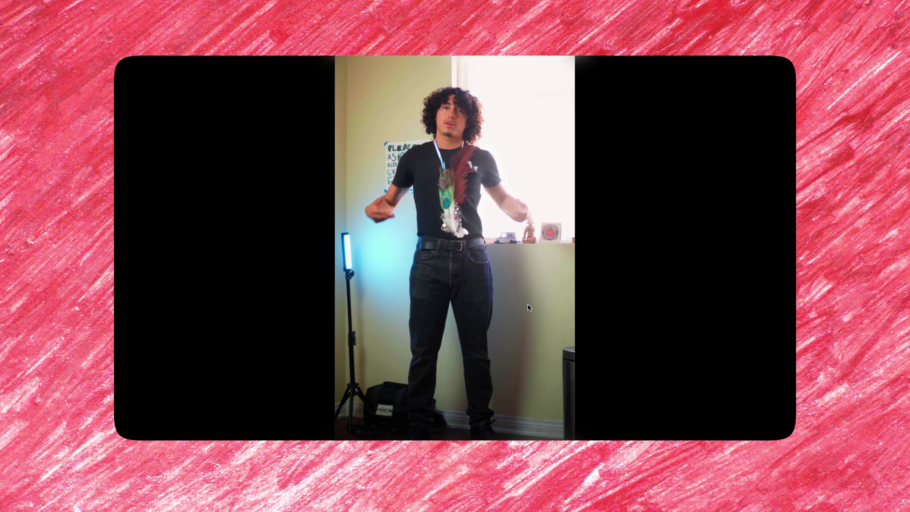
pyautogui.hotkey('ctrl', 'shift', 'f')
# Step: Bring up the context menu for the Finished clip
pyautogui.rightClick(564, 359)
pyautogui.scroll(-5, 637, 370)
pyautogui.scroll(-5, 638, 369)
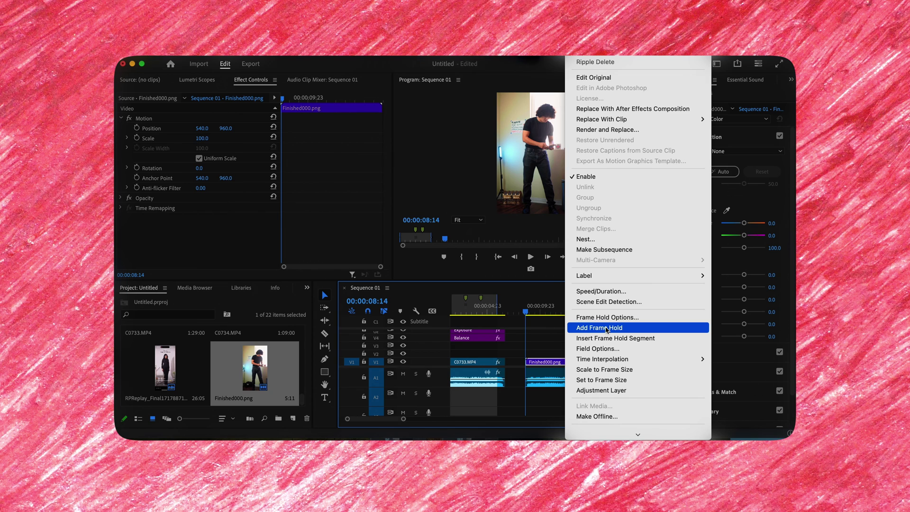
# Step: Check the clip's Speed/Duration settings, close them unchanged, and return the playhead to the sequence start
pyautogui.click(620, 292)
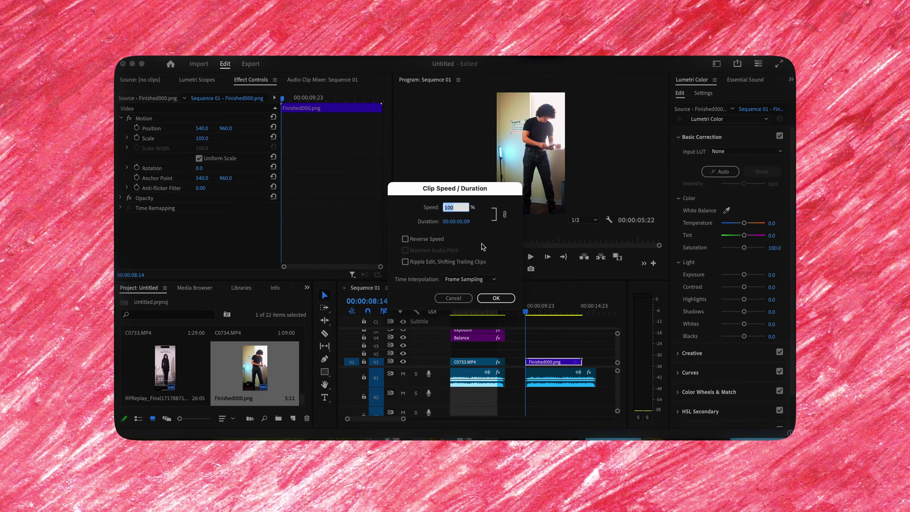
pyautogui.click(469, 297)
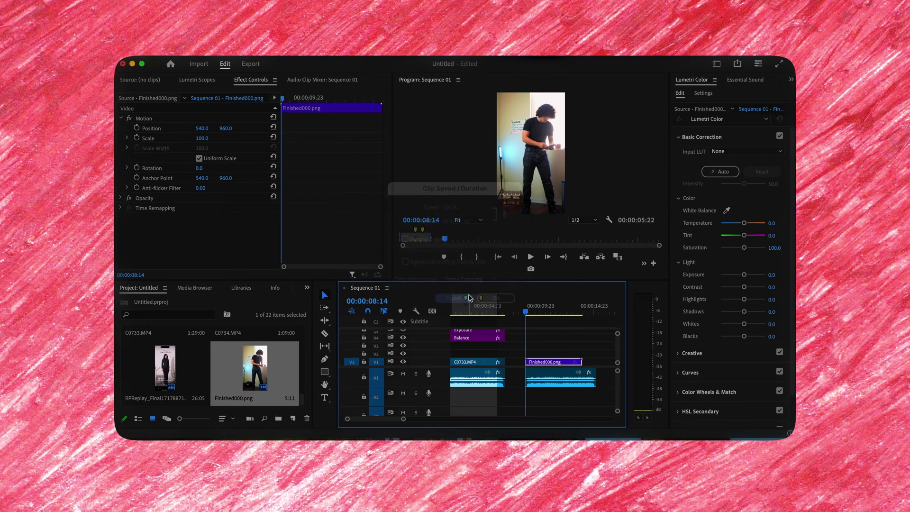
pyautogui.moveTo(505, 305); pyautogui.dragTo(425, 316)
# Step: Set the Finished000.png clip's duration to 00:00:06:16 (80.63% speed) and park the playhead before it
pyautogui.rightClick(579, 364)
pyautogui.click(611, 292)
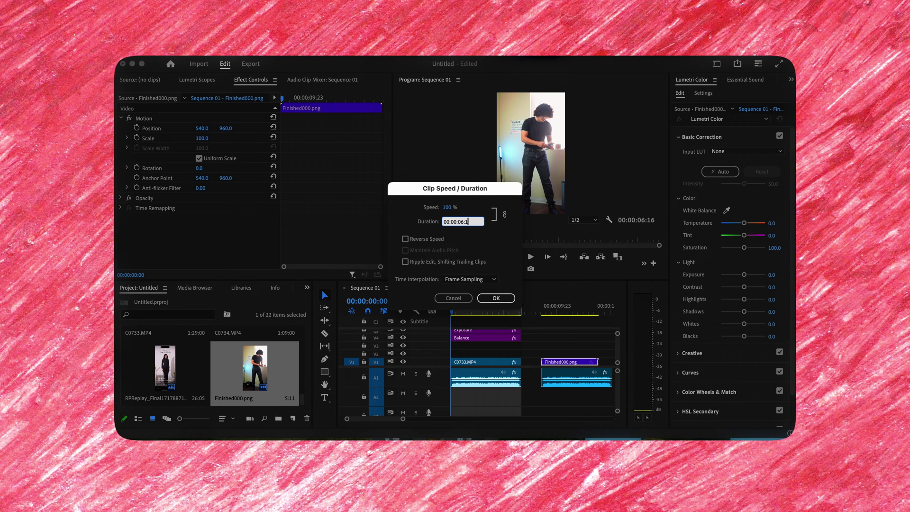
pyautogui.press('Return')
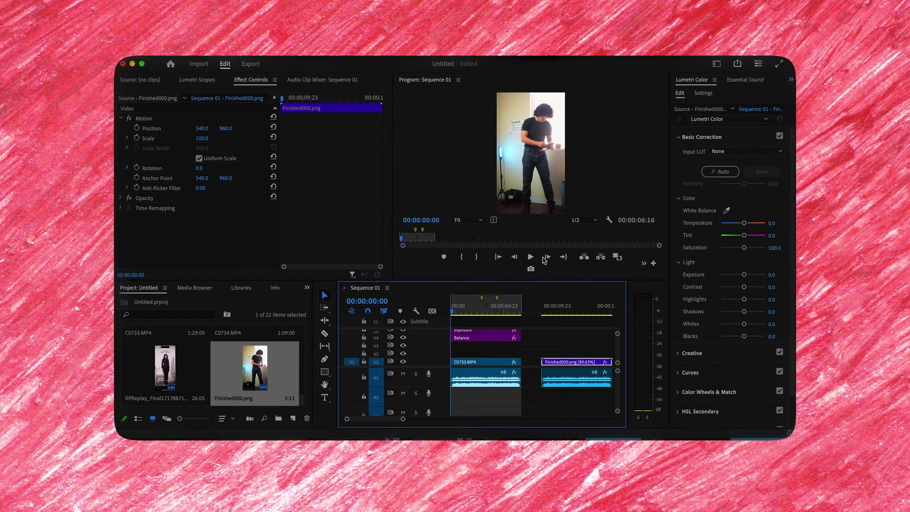
pyautogui.hscroll(5, 571, 338)
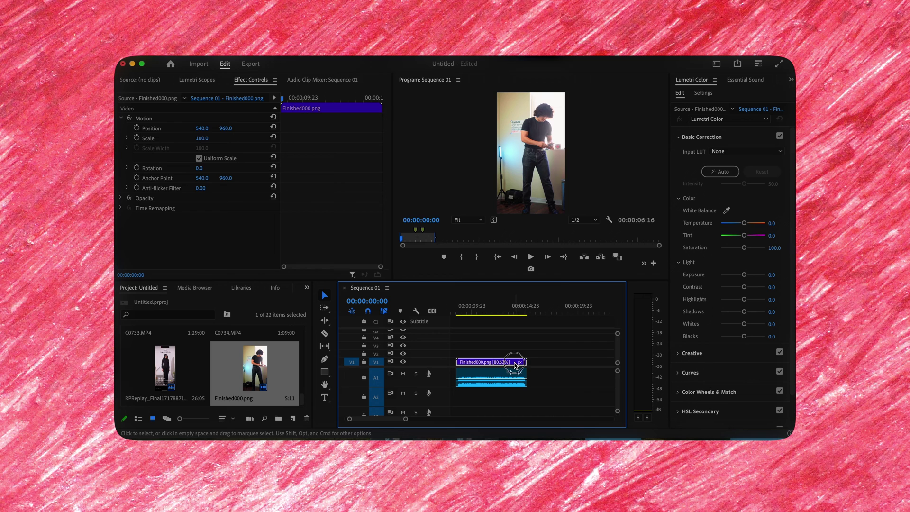
pyautogui.moveTo(469, 305); pyautogui.dragTo(453, 308)
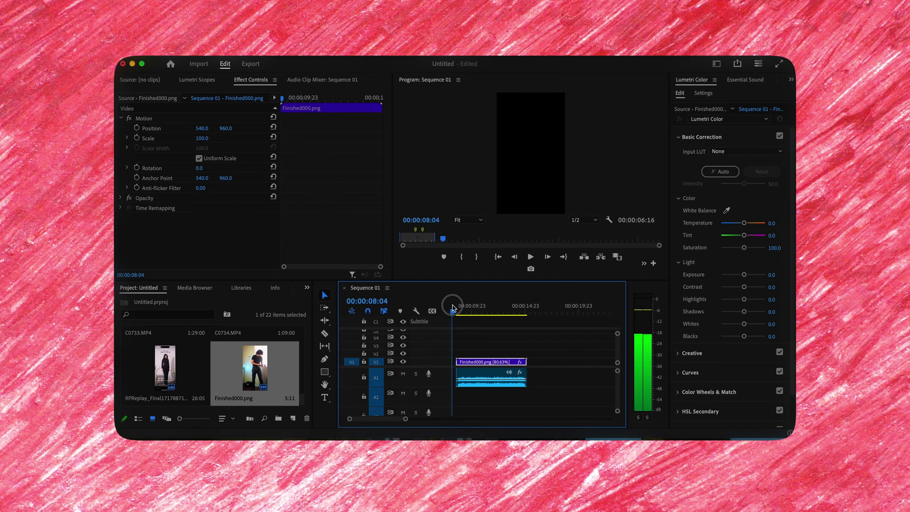